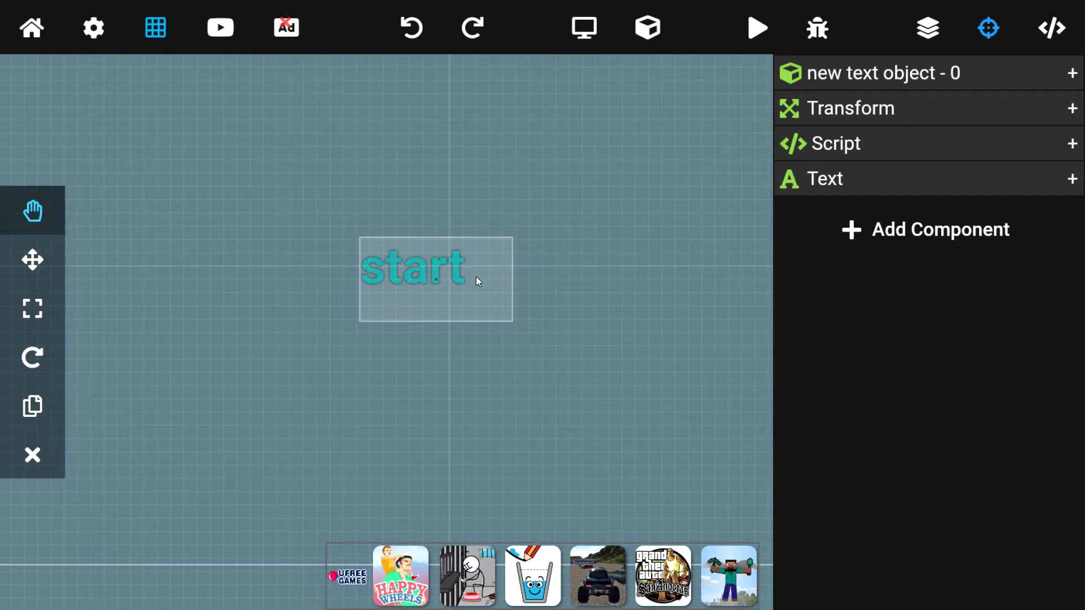
Close the component panel so the start text object on the grid canvas is fully visible
left_click(990, 27)
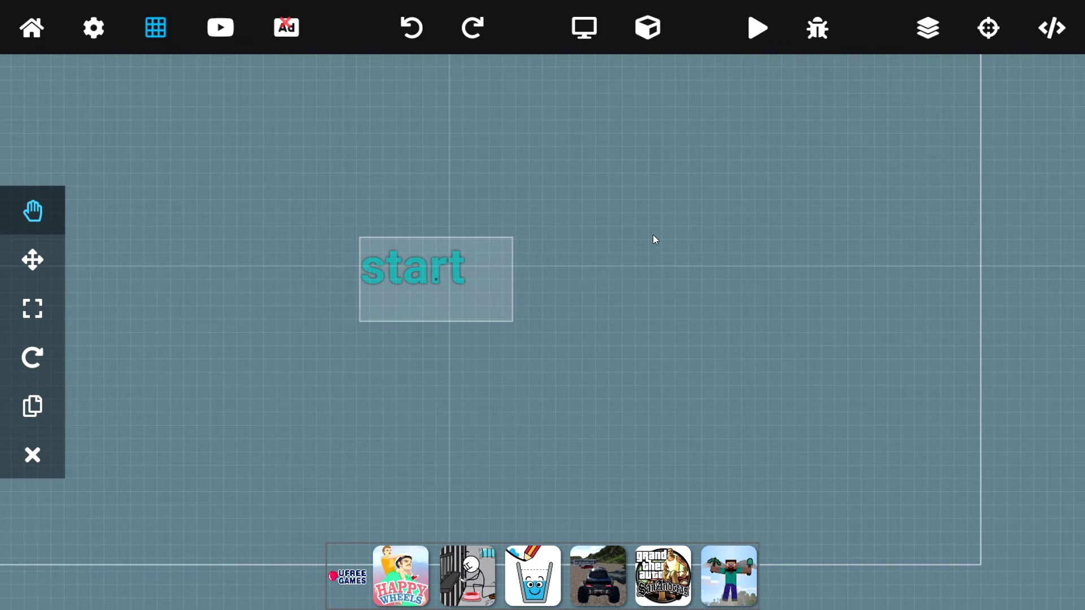
In Project Settings, change the starting scene from scene1 to main menu
left_click(94, 27)
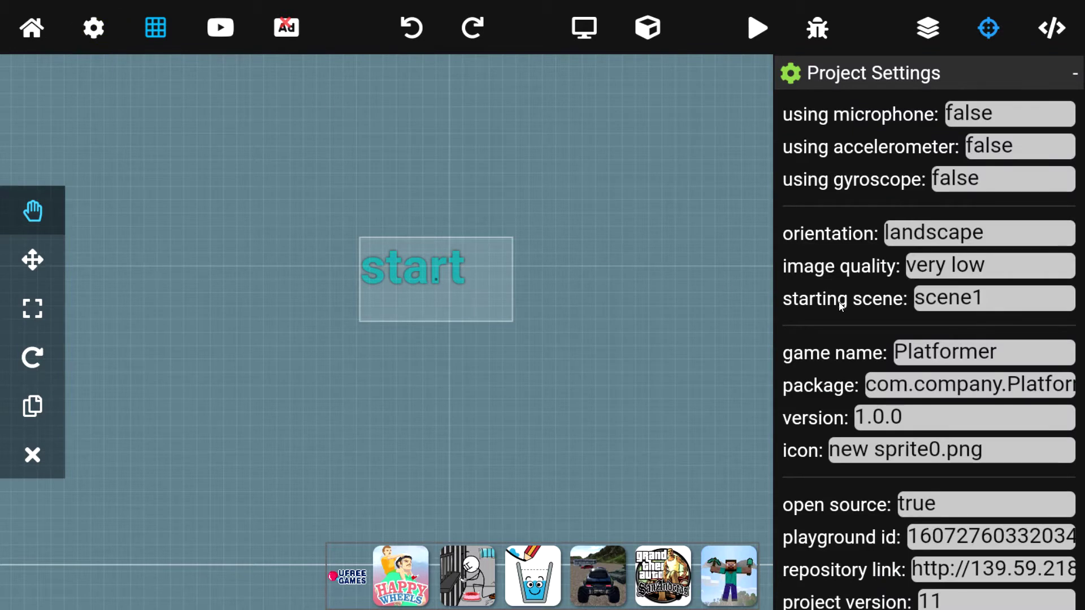
scroll(883, 350, "down", 1)
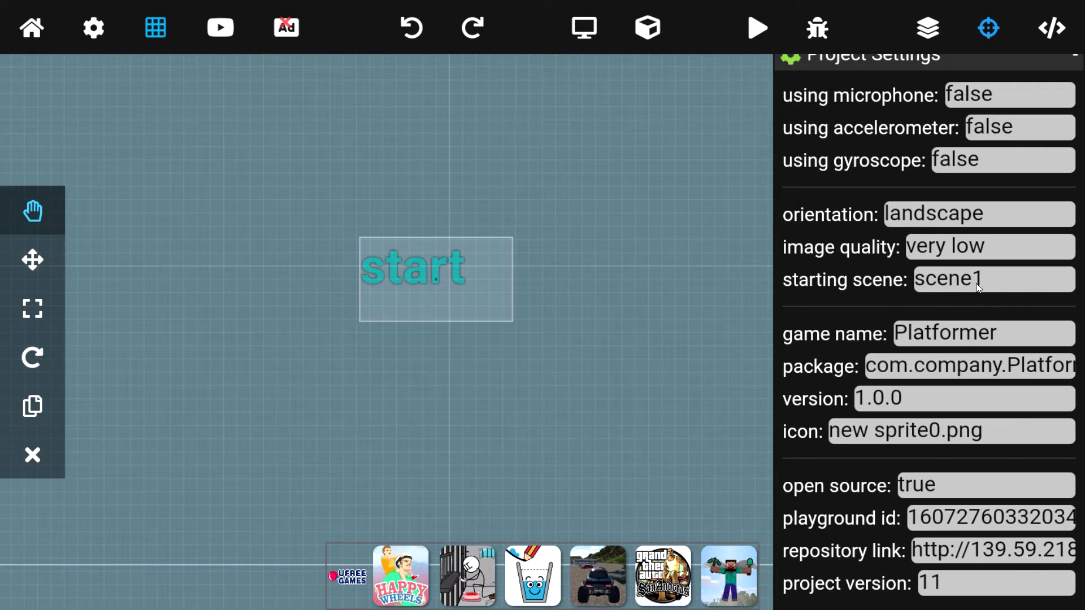
left_click(885, 281)
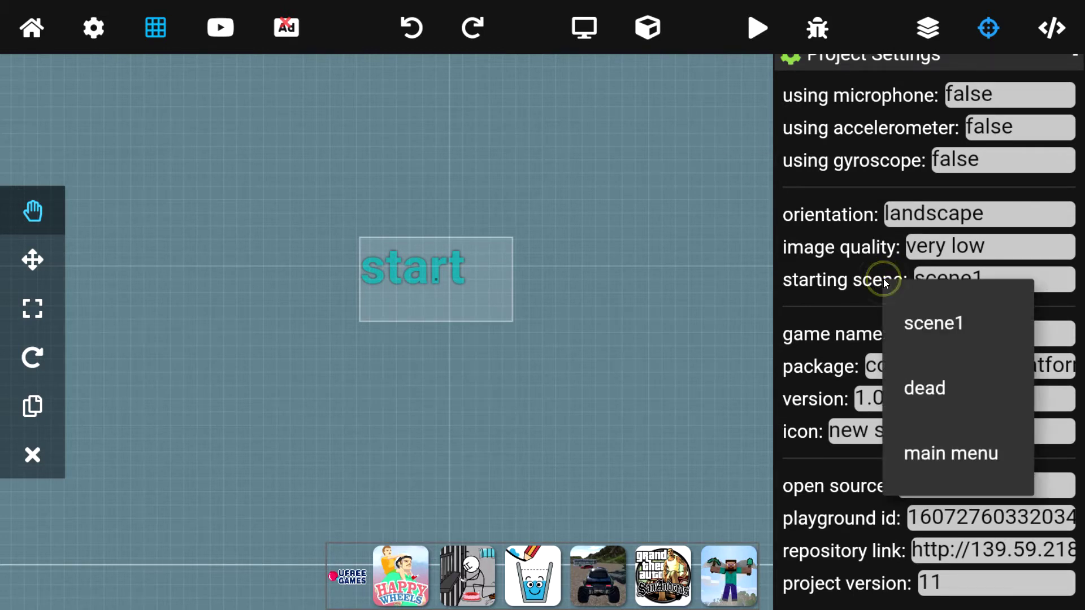
left_click(947, 457)
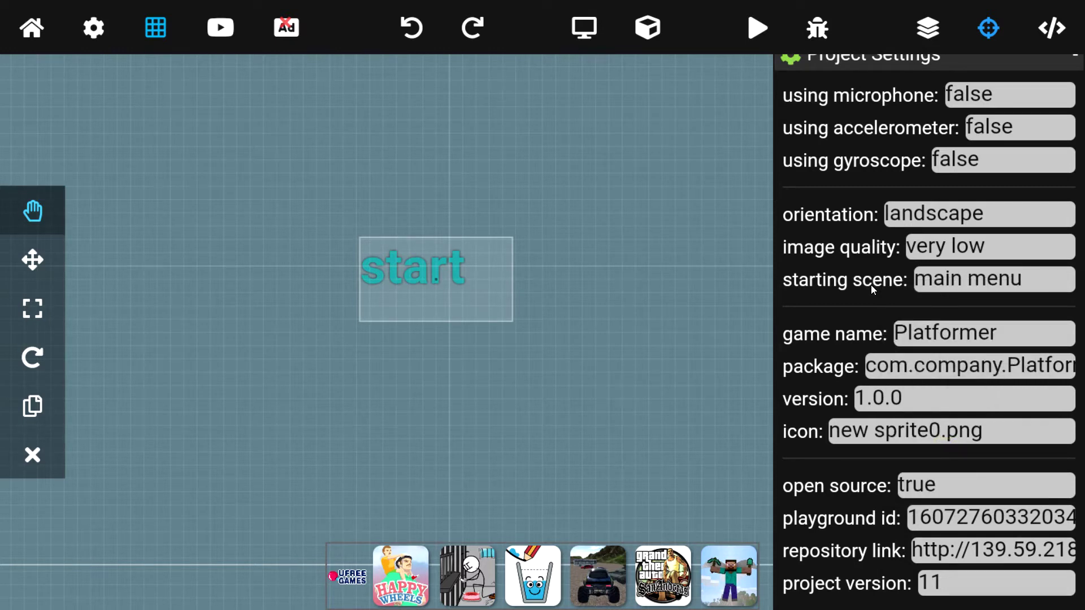
Begin adding a scene named 'hksjngjdngk', cancel it, then switch to the main menu scene
left_click(586, 30)
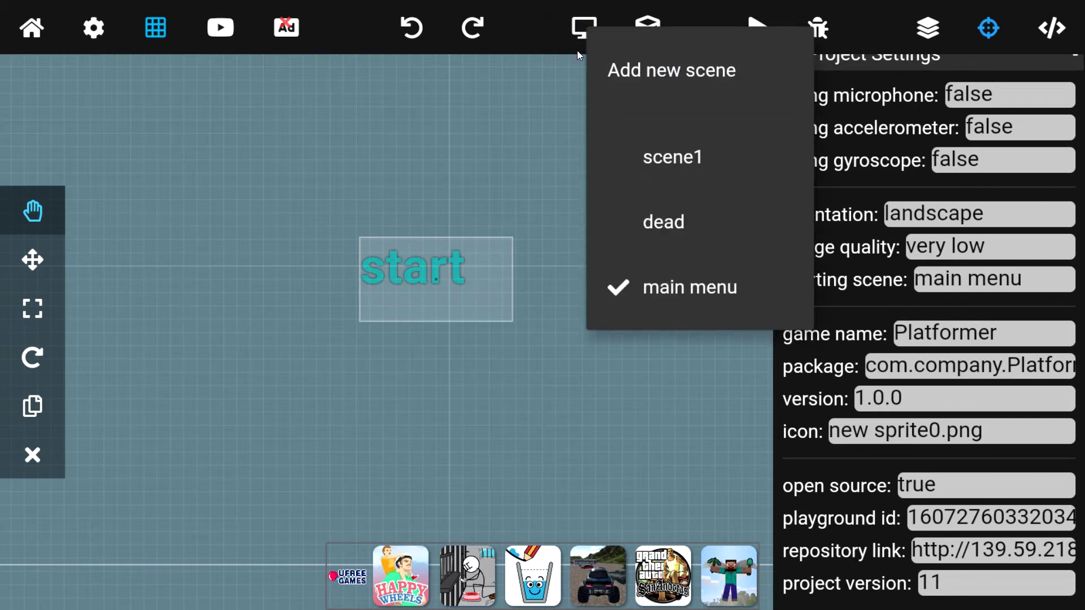
left_click(670, 72)
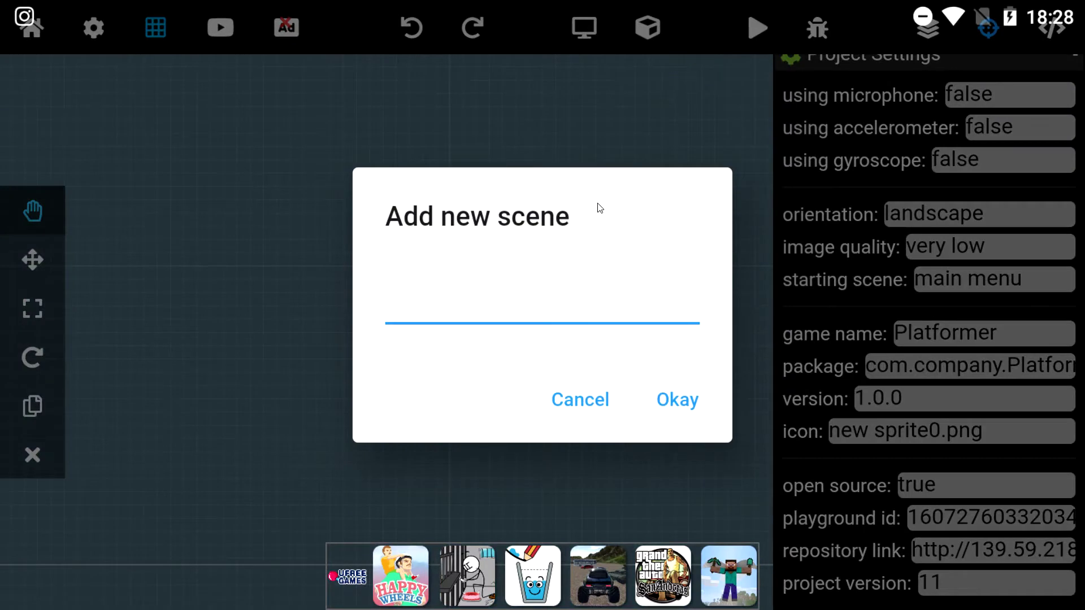
type("hksjngjdngk")
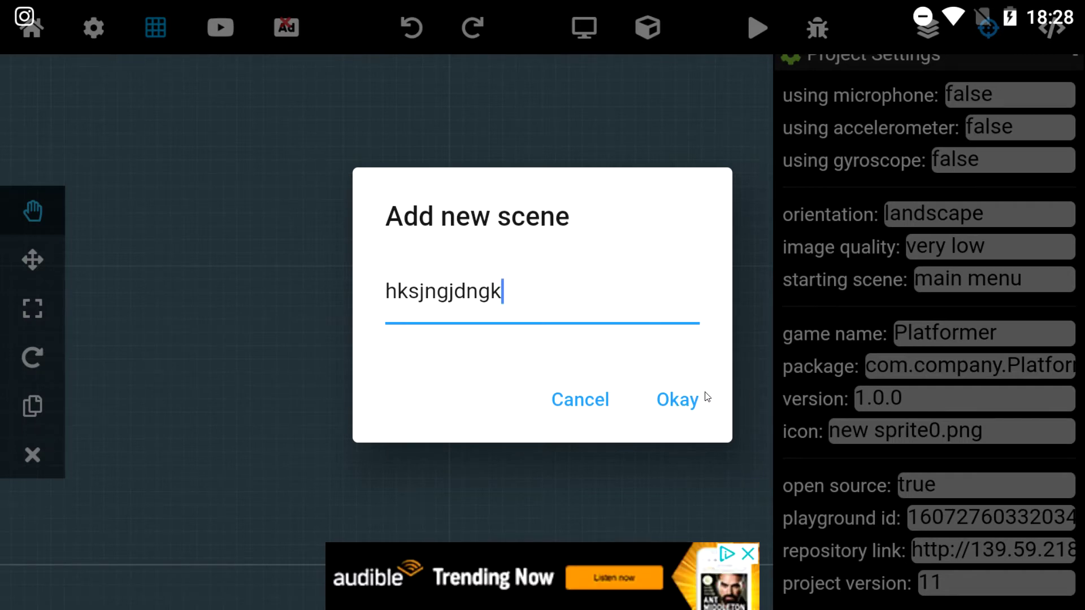
left_click(580, 402)
left_click(575, 35)
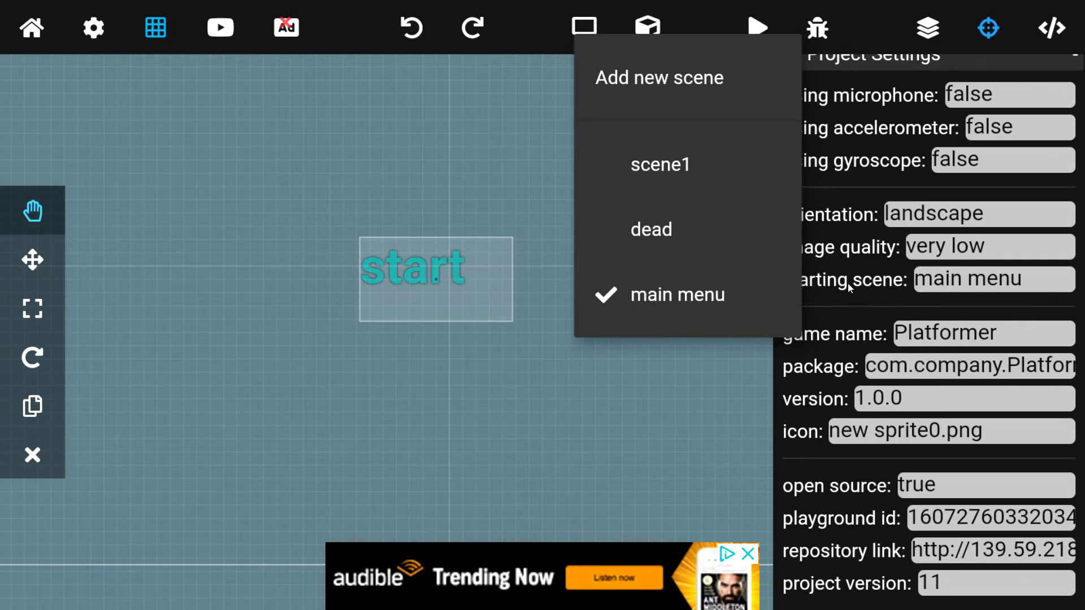
left_click(706, 296)
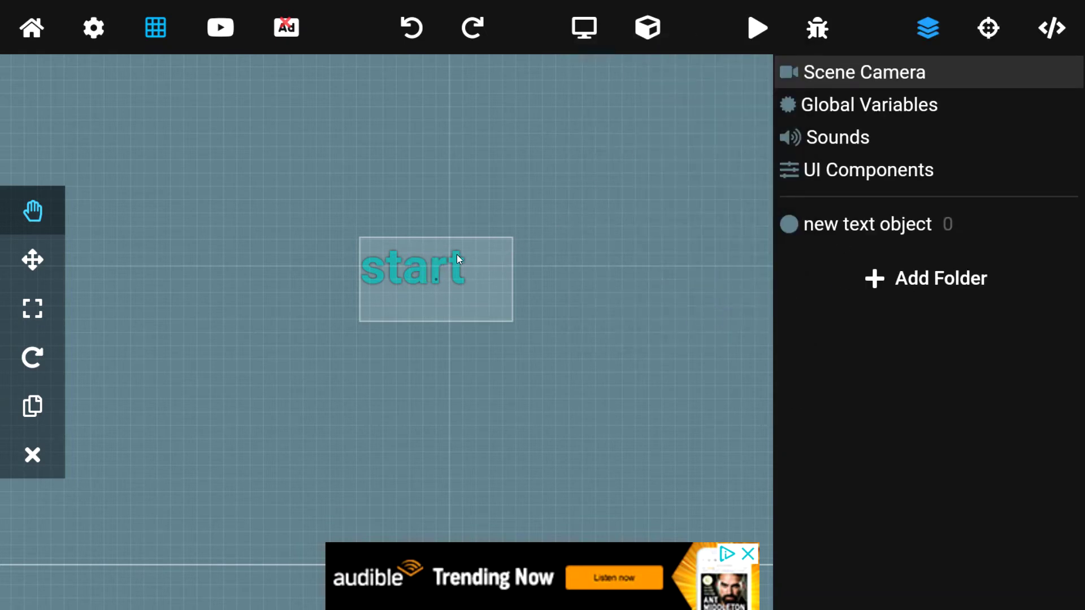
Rename the main menu's 'new text object' to 'start' in the inspector
left_click(990, 29)
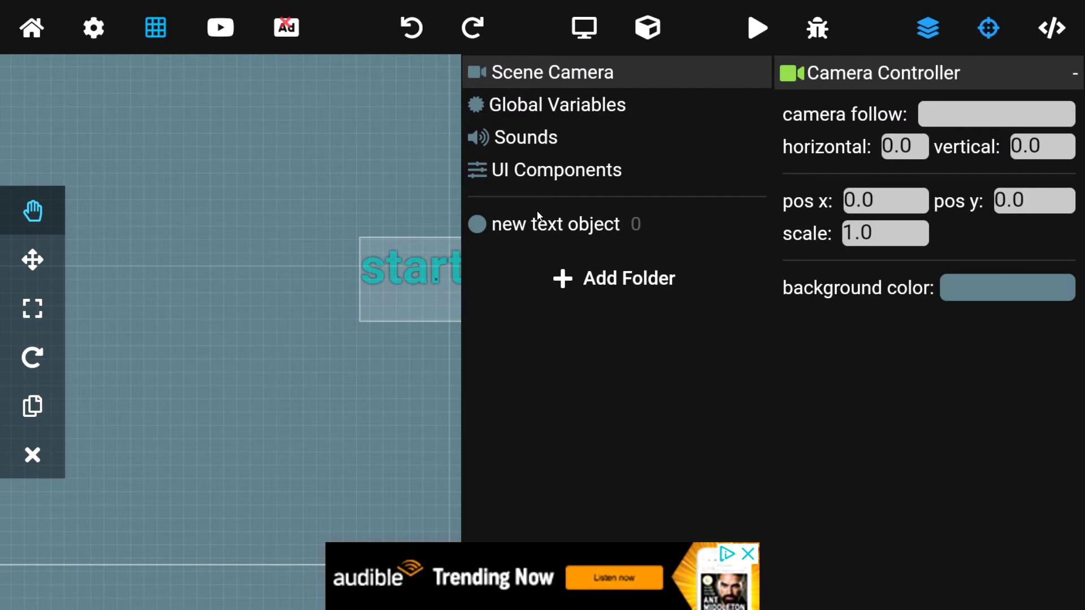
left_click(518, 227)
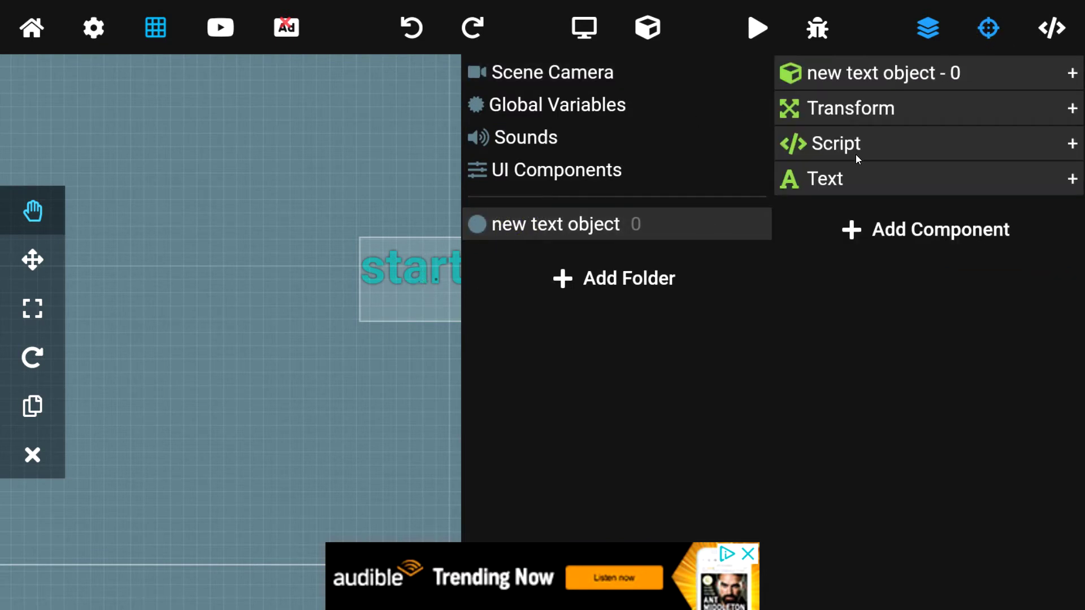
left_click(865, 73)
left_click(994, 115)
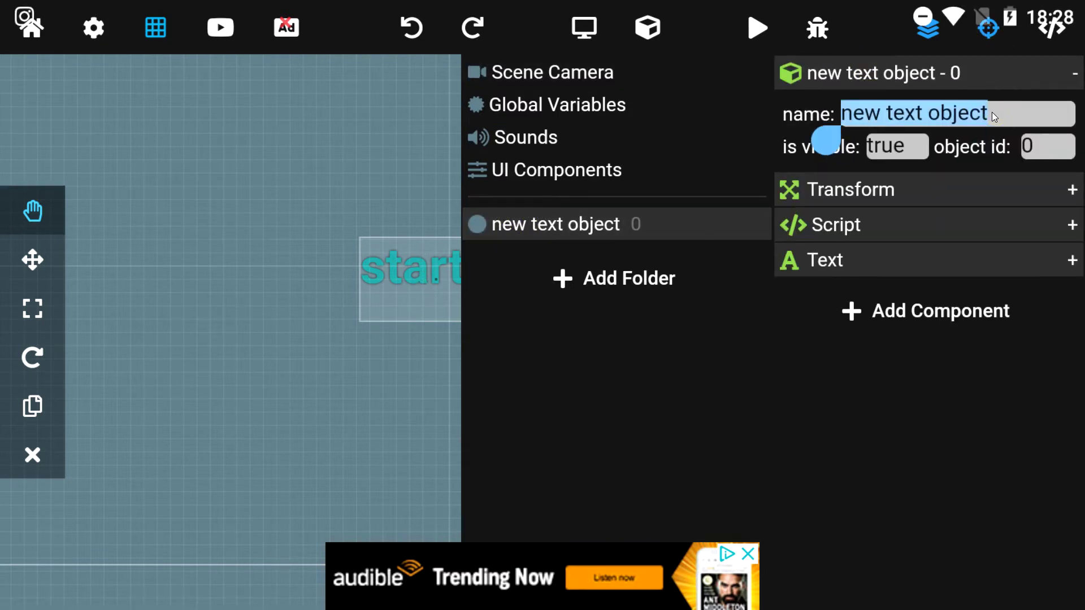
type("start")
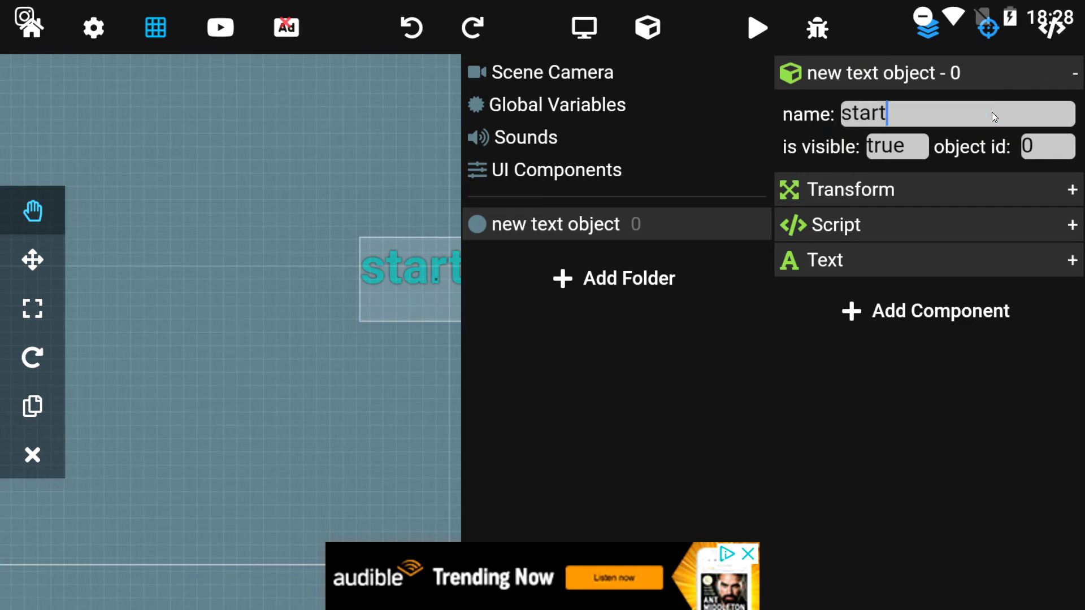
key("Return")
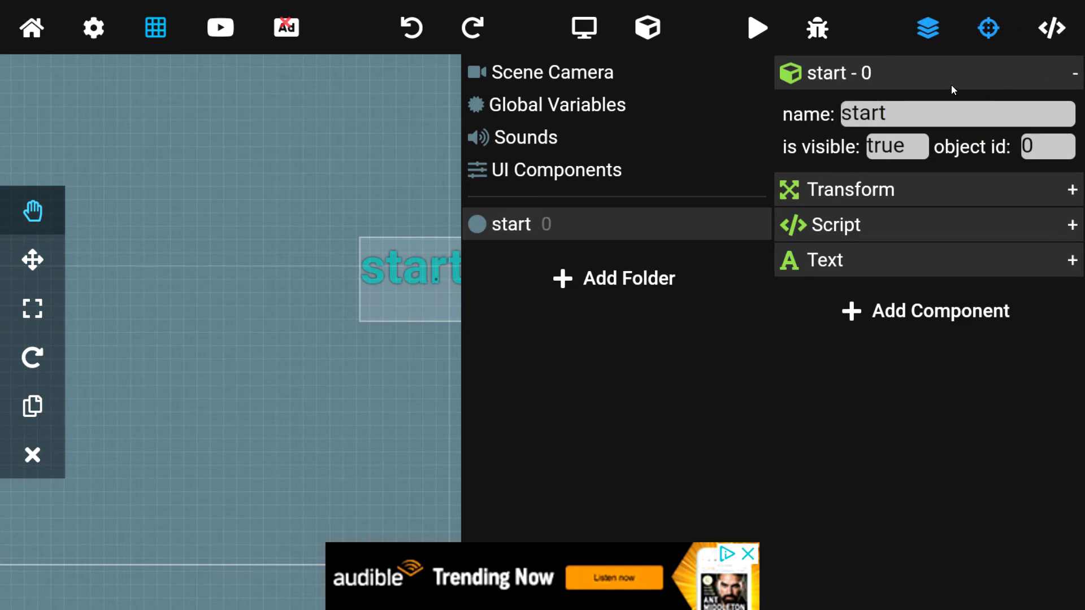
left_click(880, 75)
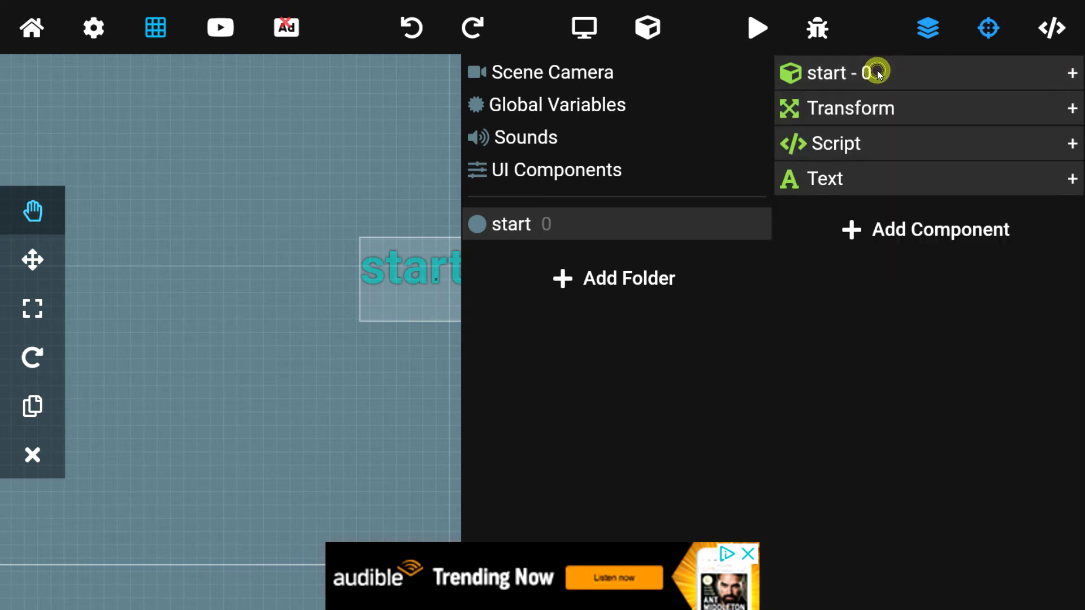
Add a Box Collider component to the start object, then open its Script editor
left_click(917, 230)
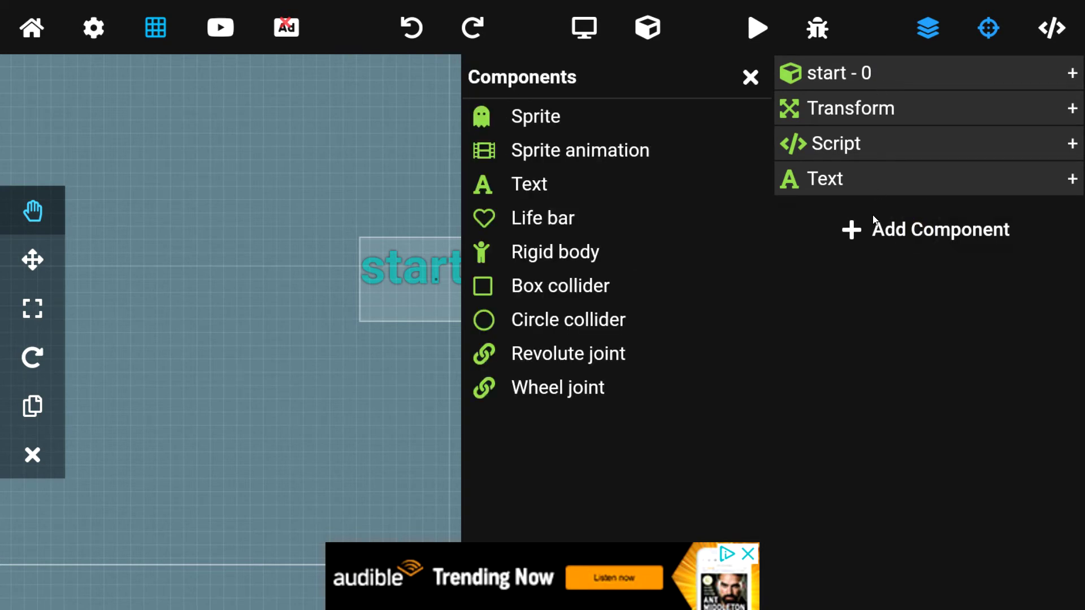
left_click(554, 286)
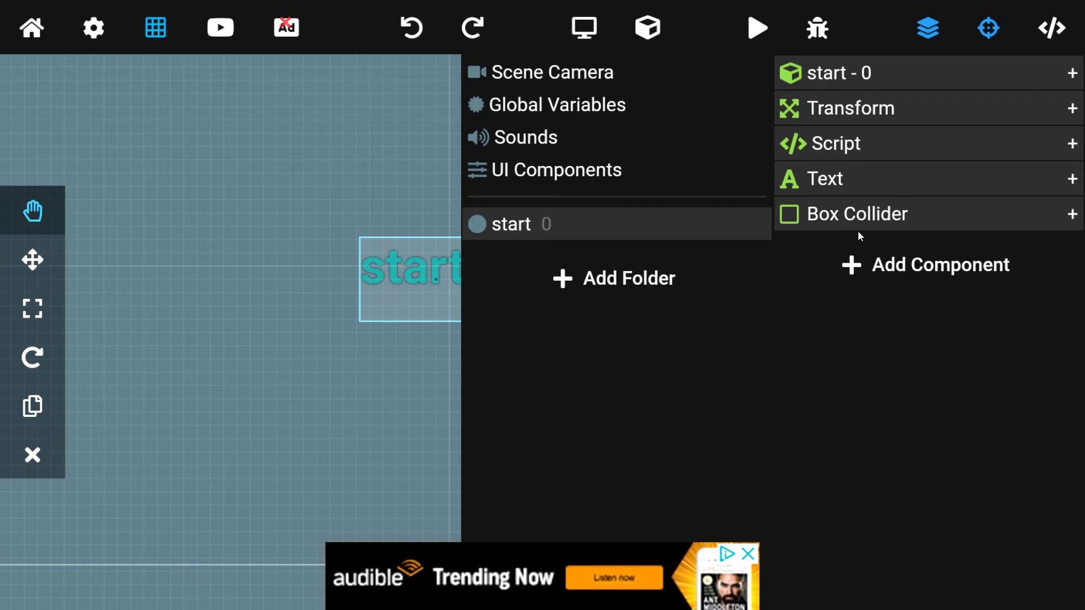
left_click(837, 218)
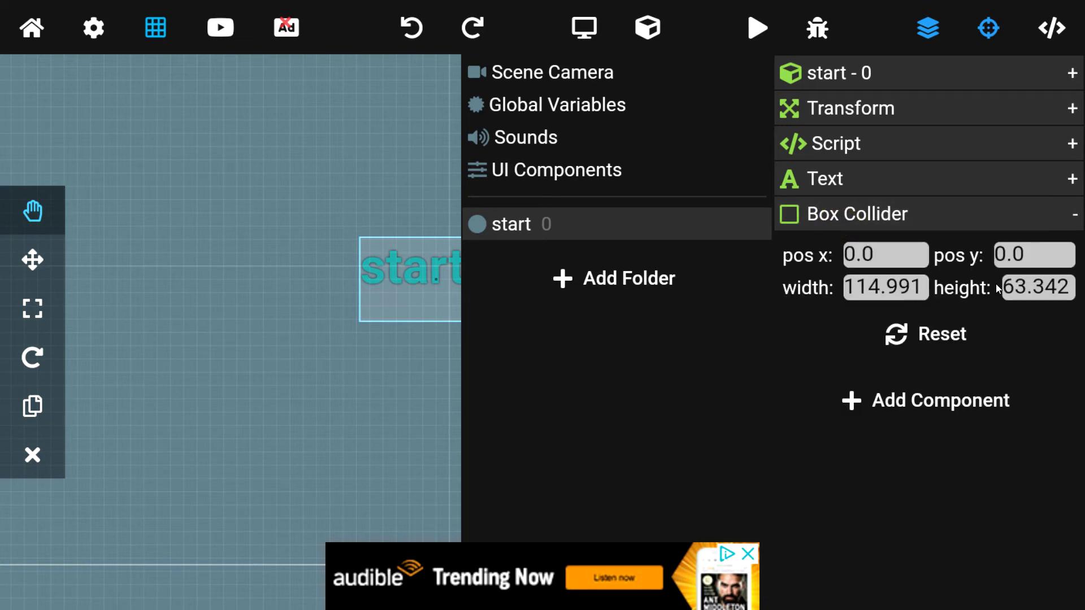
left_click(856, 221)
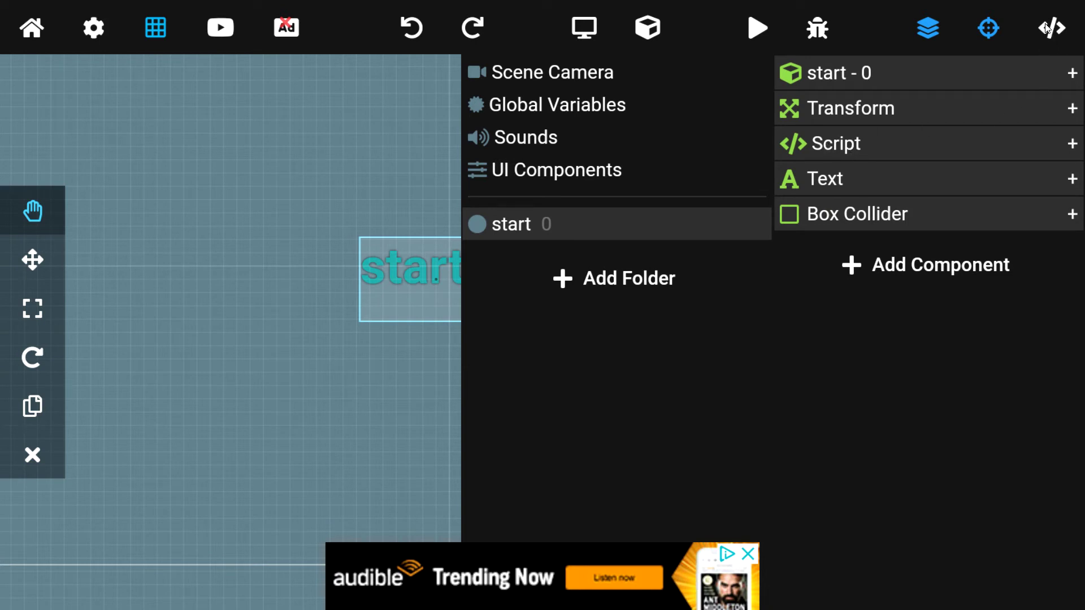
left_click(857, 134)
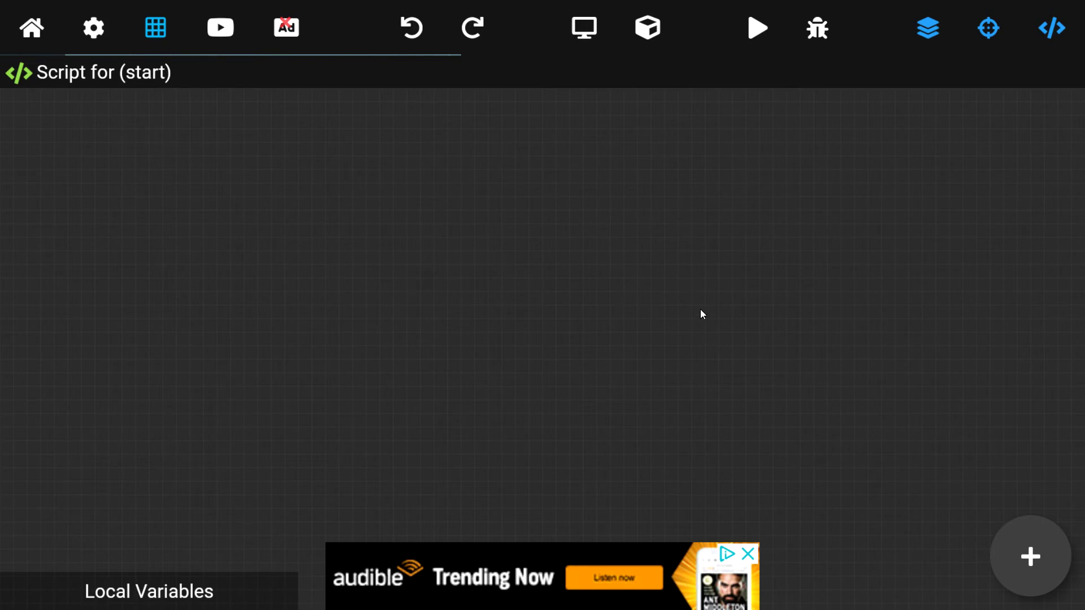
Add an Object on touch event block and move it to the script canvas's upper left
left_click(1043, 572)
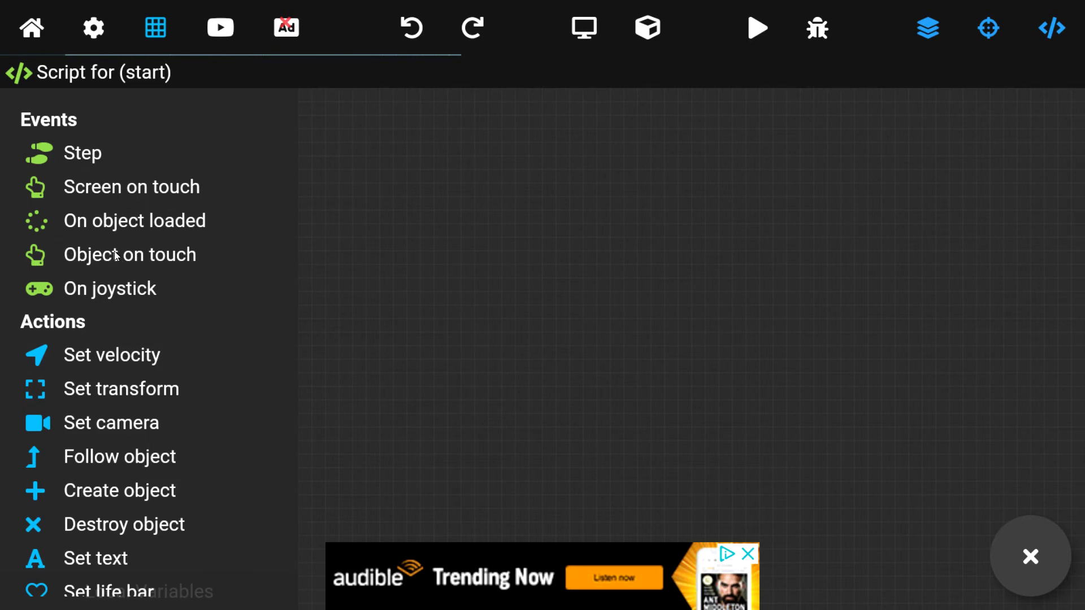
left_click(92, 253)
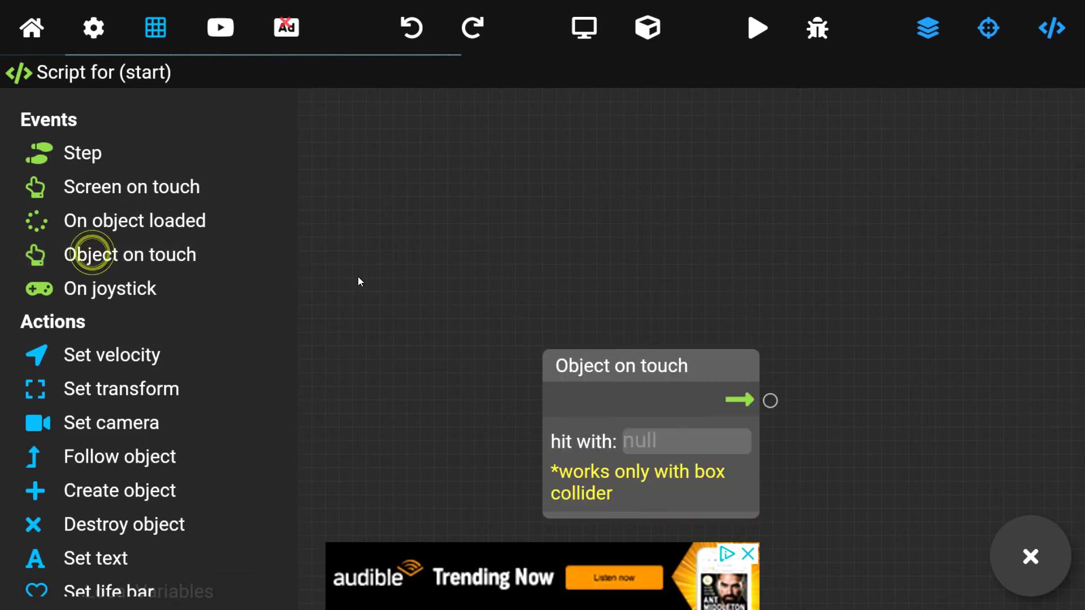
left_click(628, 375)
left_click_drag(606, 401, 435, 199)
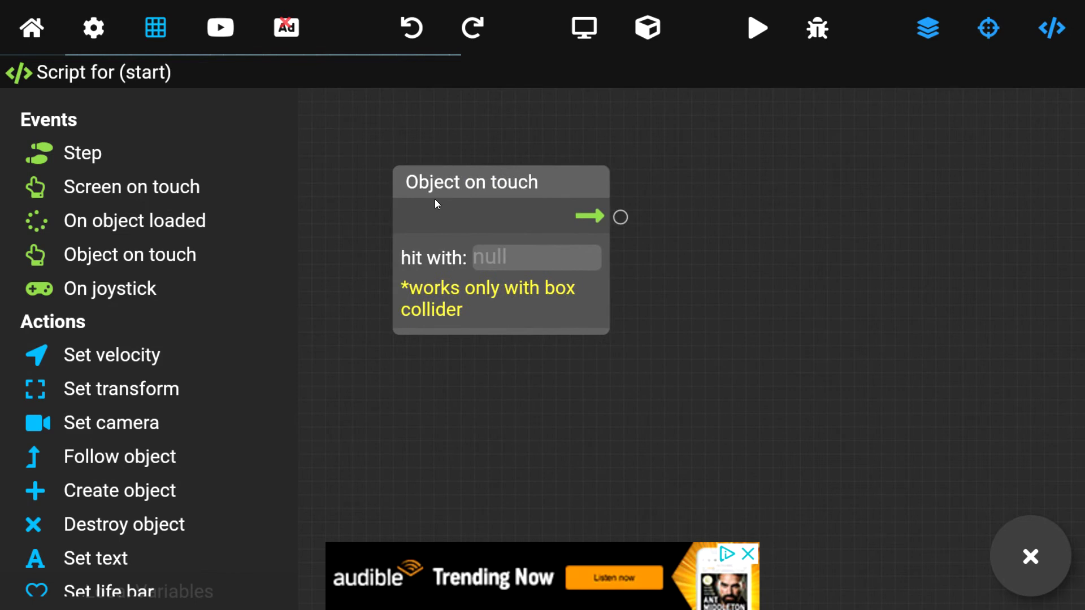
scroll(195, 354, "down", 5)
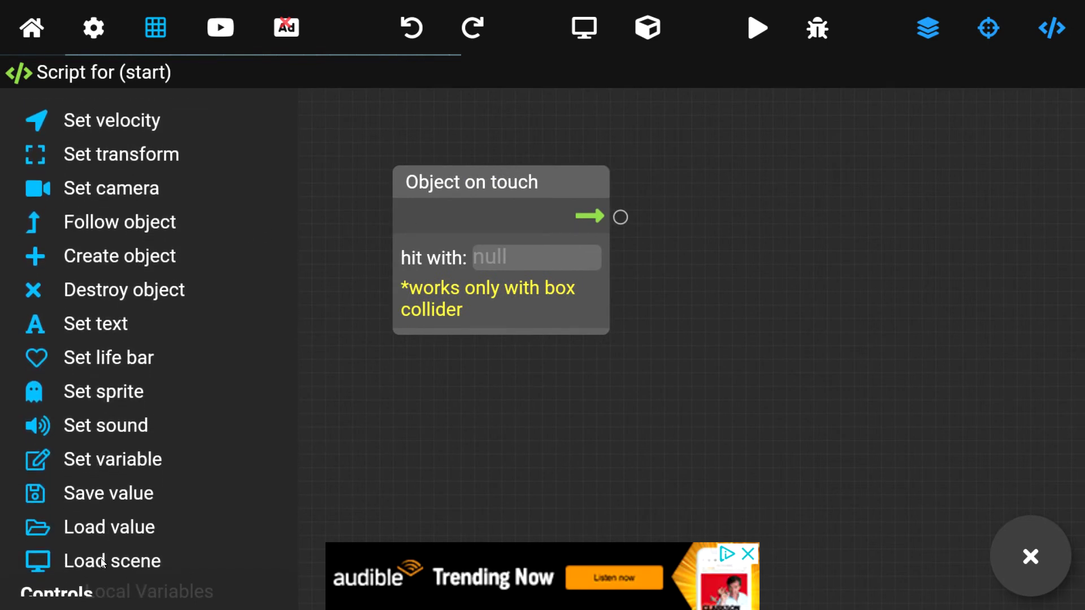
Add a Load scene action beside the event and wire Object on touch's output into it
left_click(102, 561)
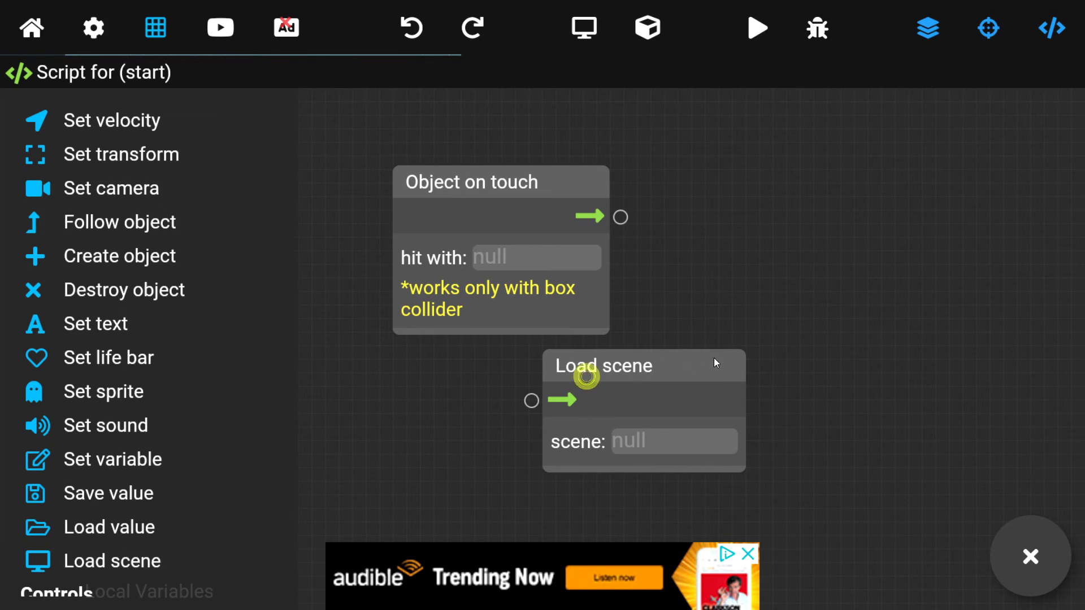
left_click_drag(661, 380, 900, 223)
left_click_drag(622, 219, 761, 244)
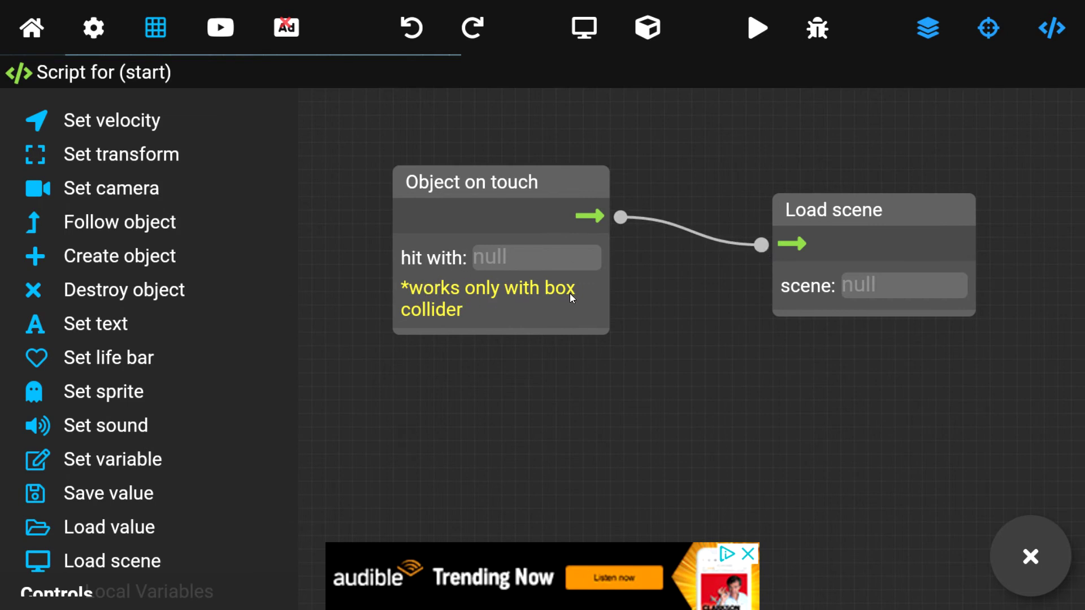
Set the event to fire on Touch Up and the action to load scene1
left_click(434, 259)
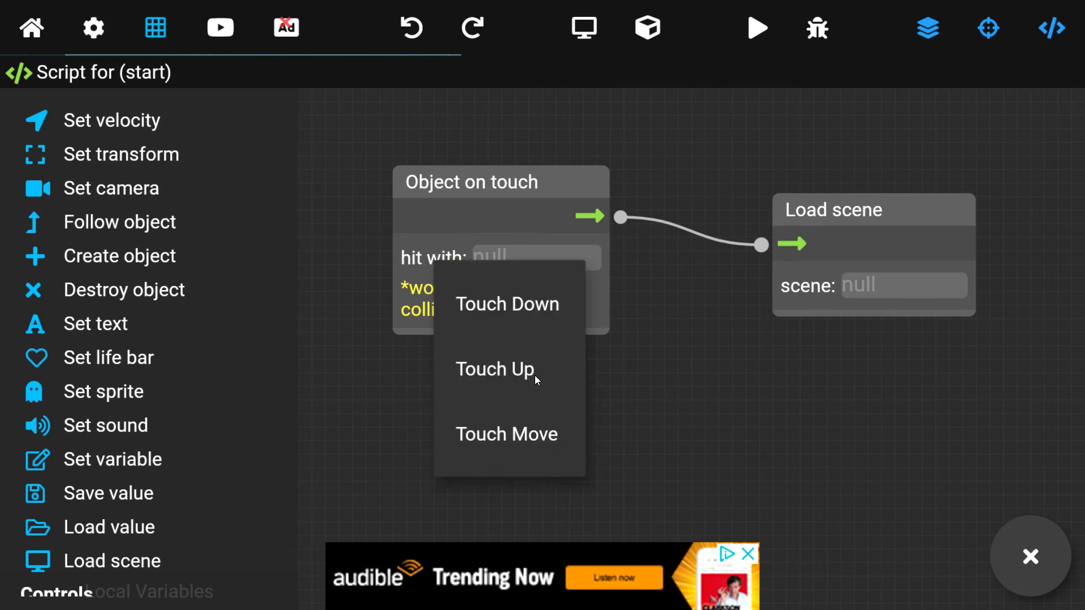
left_click(520, 369)
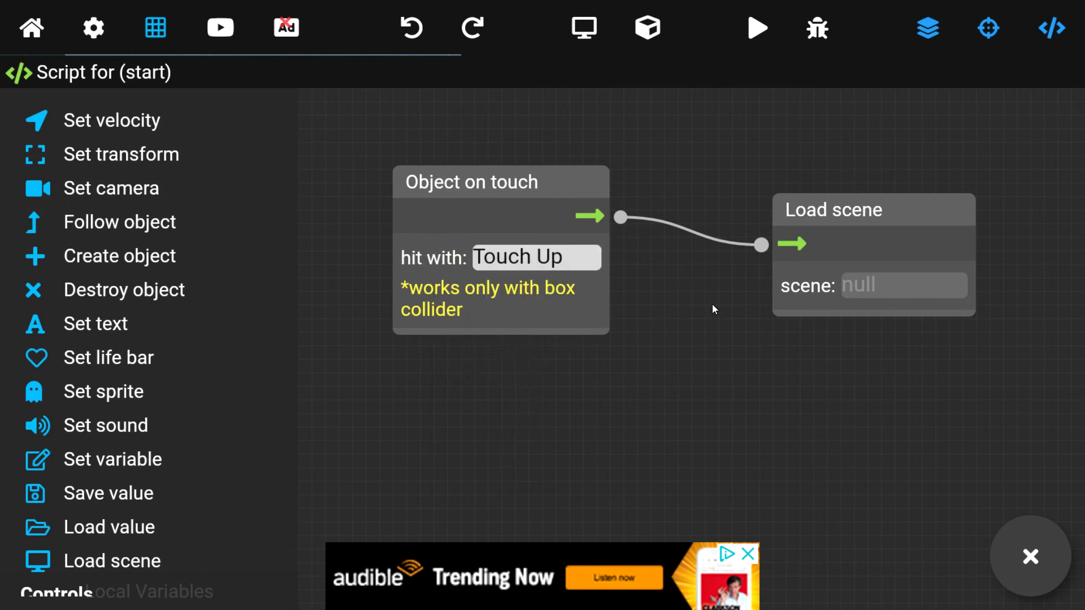
left_click(819, 288)
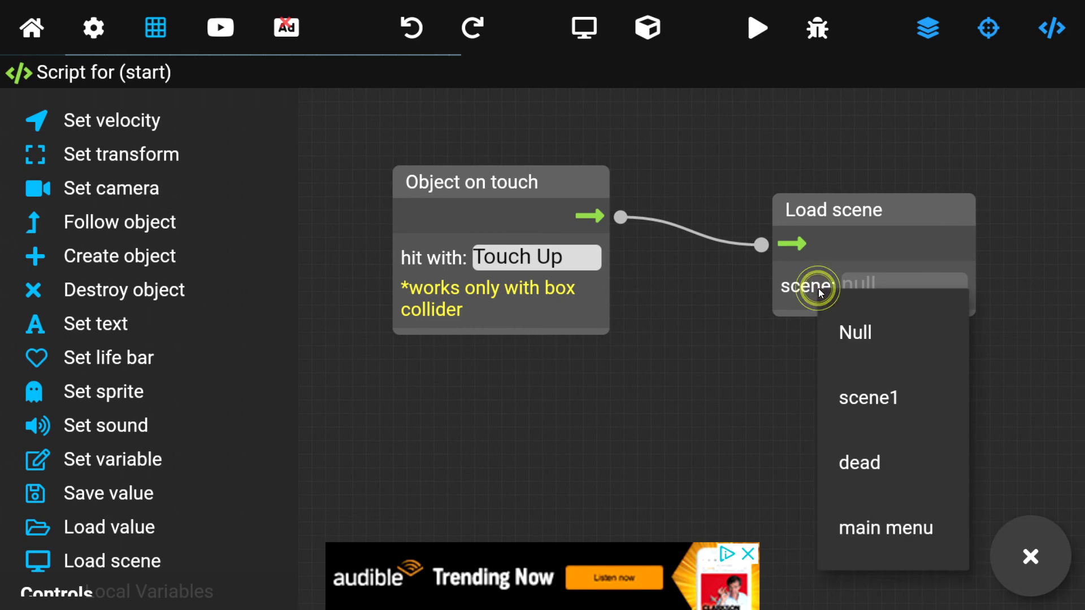
left_click(888, 398)
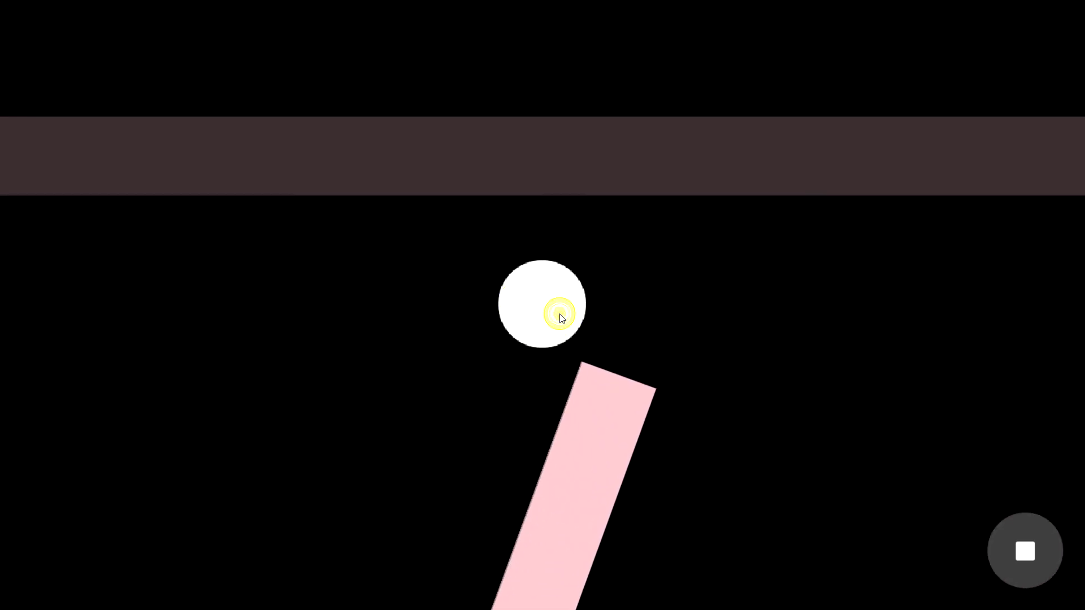
Tap the running game preview to move the white ball among the pink obstacles
left_click(813, 381)
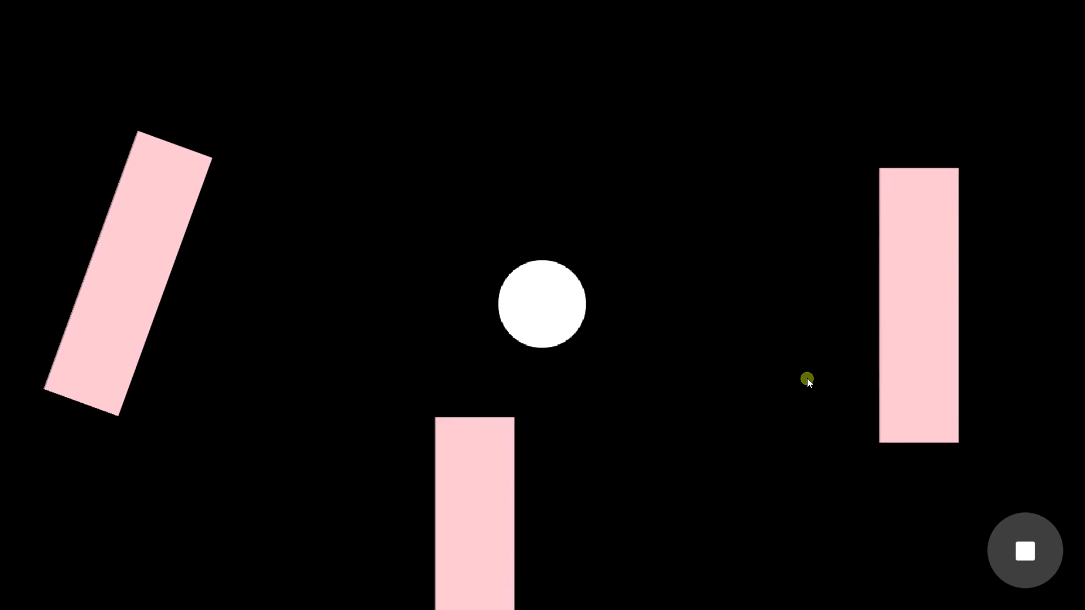